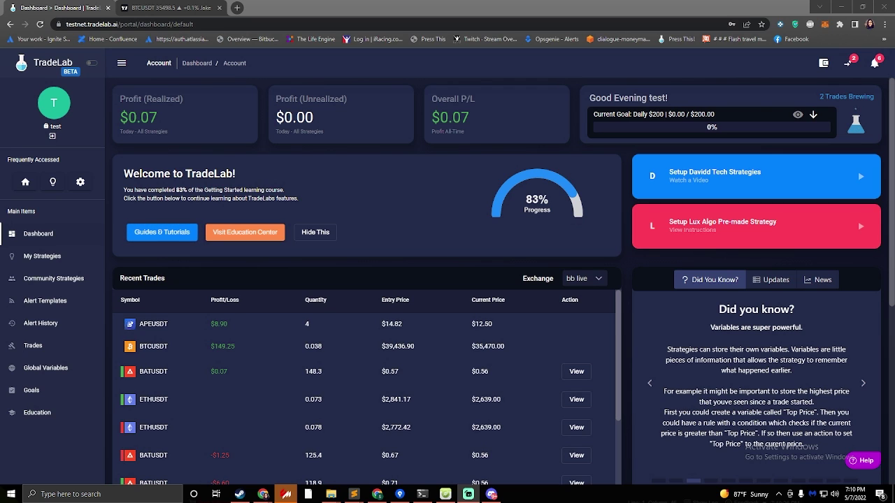
# Open Community Strategies and scroll down to the Generic TradingView Template card.
pyautogui.click(63, 283)
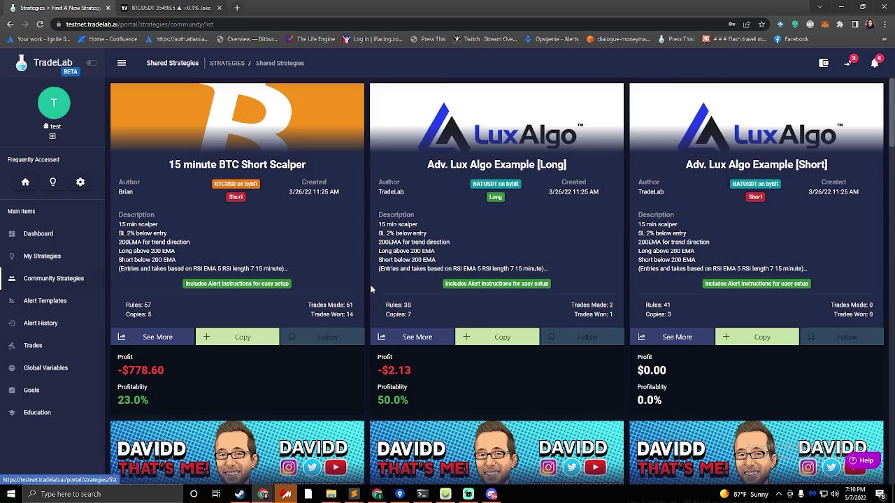
pyautogui.scroll(-10, 358, 283)
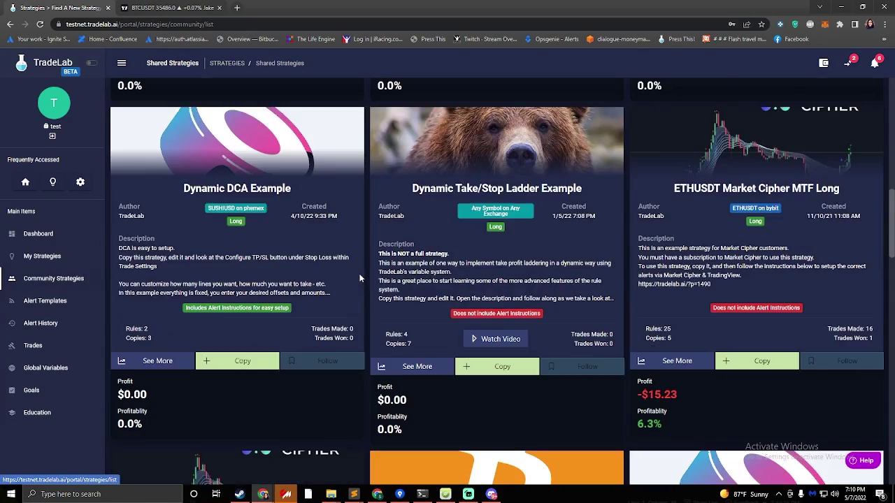
pyautogui.scroll(-6, 360, 276)
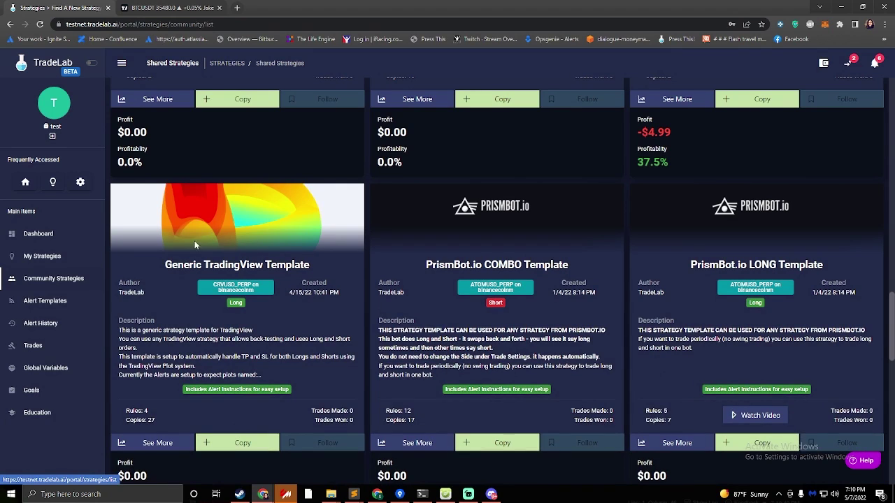
# Copy the Generic TradingView Template into My Strategies and open the copy in the editor.
pyautogui.click(231, 444)
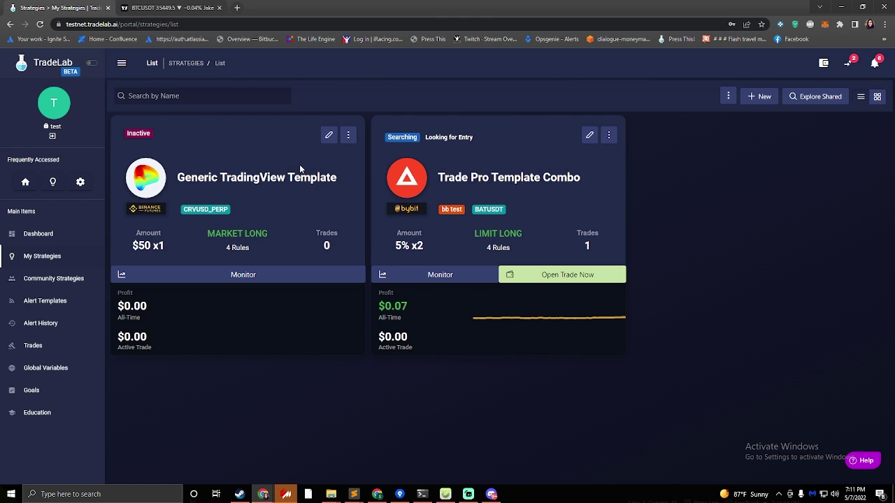
pyautogui.click(330, 136)
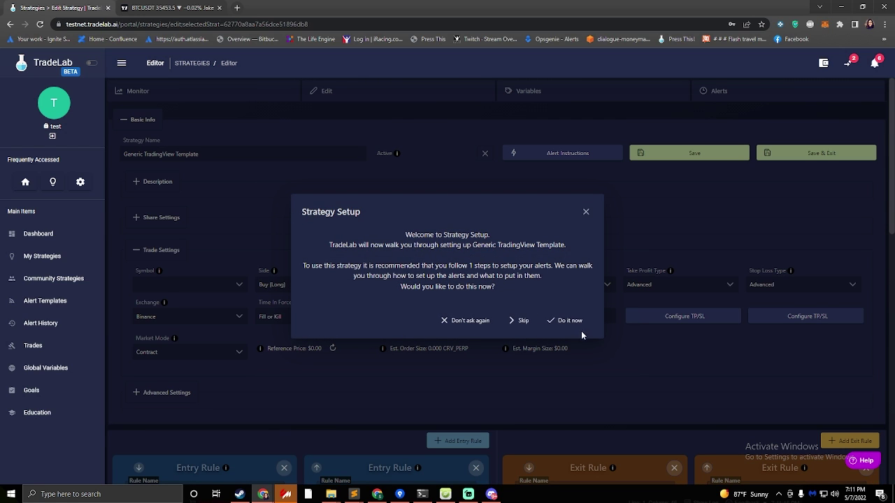
# Start the guided setup and choose exchange bb test with symbol BTCUSDT.
pyautogui.click(567, 321)
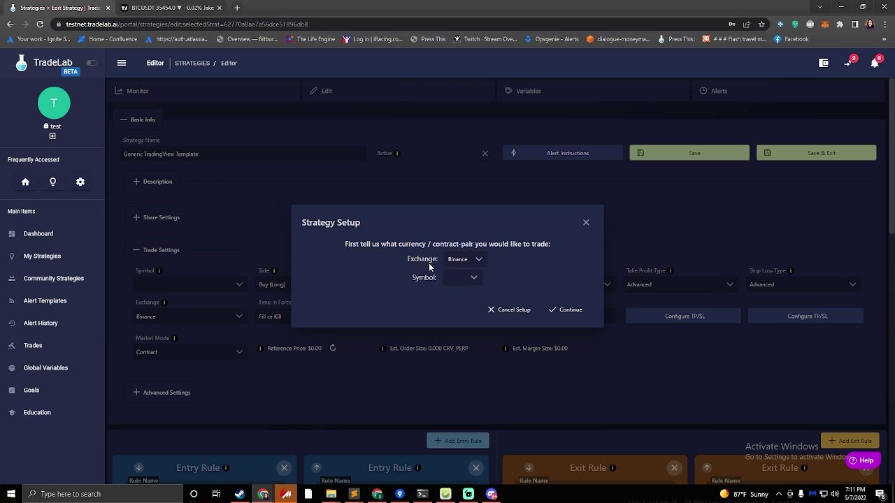
pyautogui.click(465, 260)
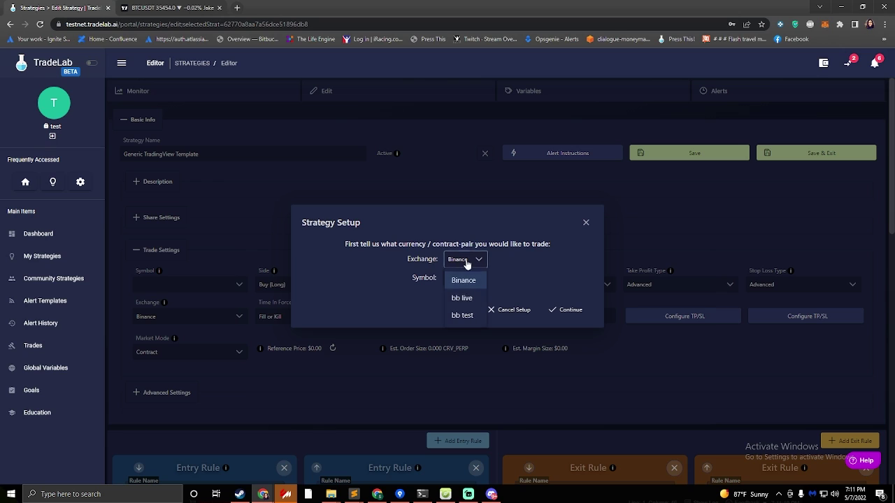
pyautogui.click(462, 315)
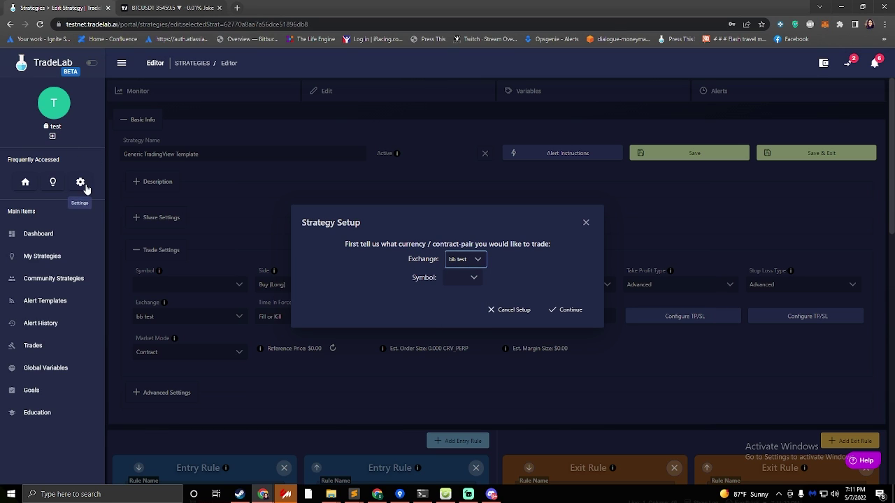
pyautogui.click(467, 280)
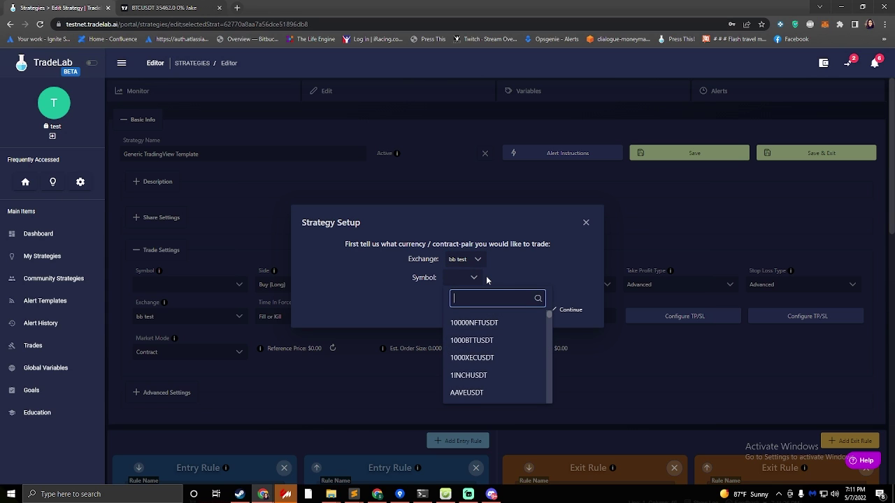
pyautogui.write('btc')
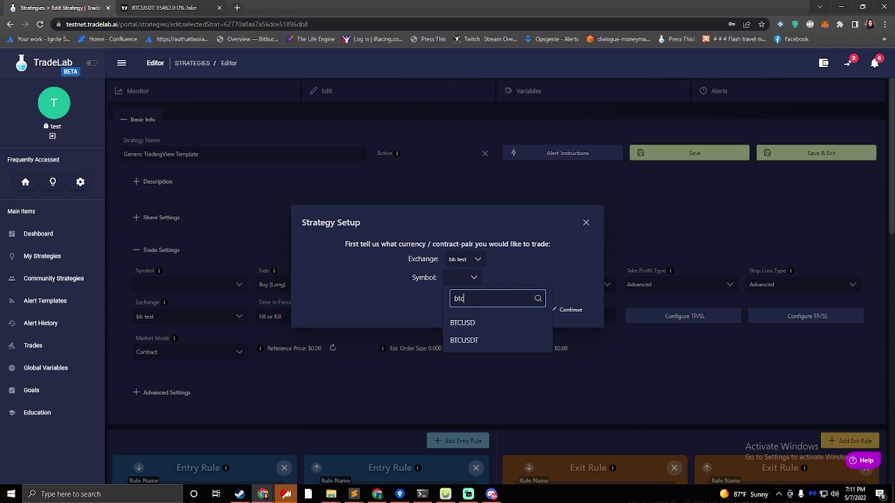
pyautogui.click(464, 341)
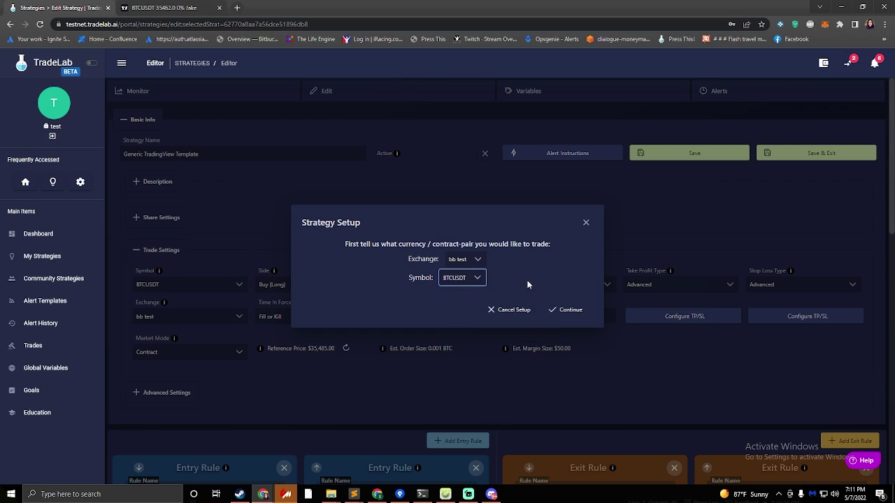
# Continue to the TradingView Strategy Alert details, then switch to the TradingView BTCUSDT chart.
pyautogui.click(565, 317)
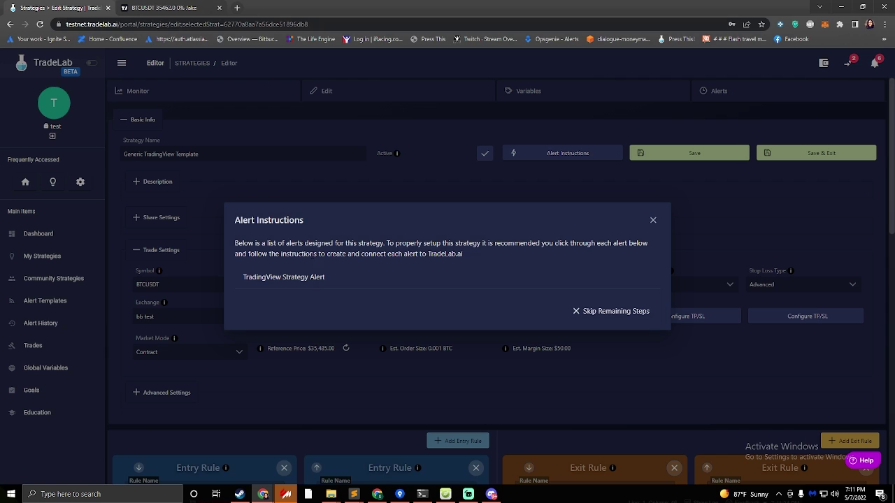
pyautogui.click(265, 279)
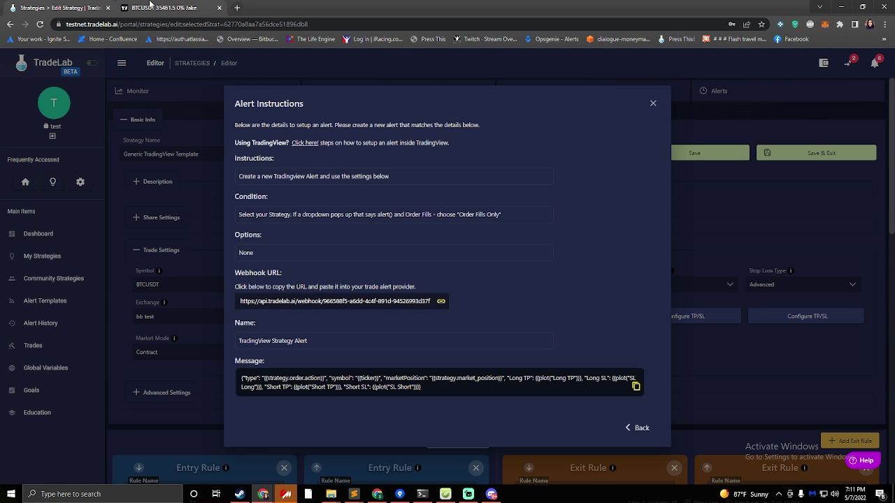
pyautogui.click(154, 7)
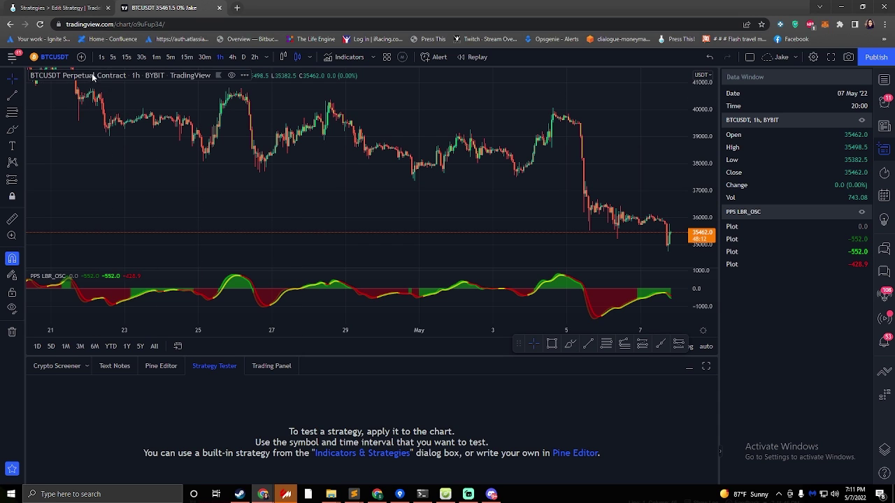
# Search 'joh' in Indicators and add Johny's BOT [60MIN] to the BTCUSDT chart.
pyautogui.click(50, 57)
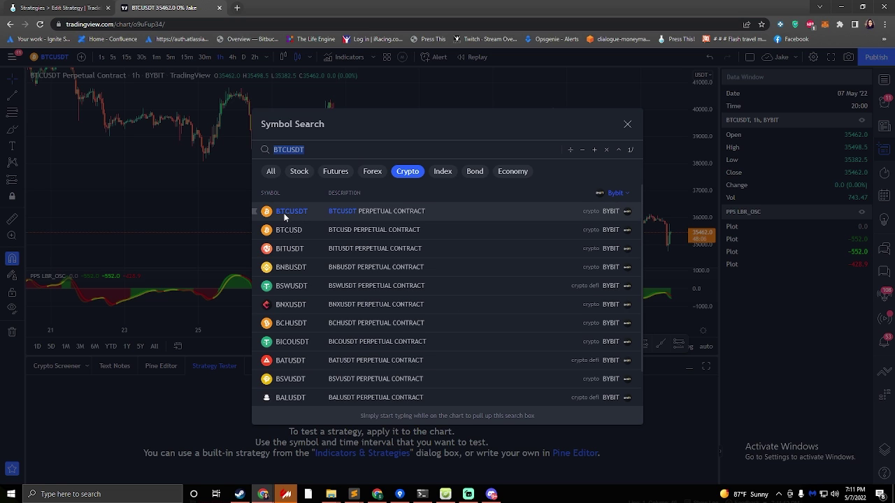
pyautogui.click(627, 123)
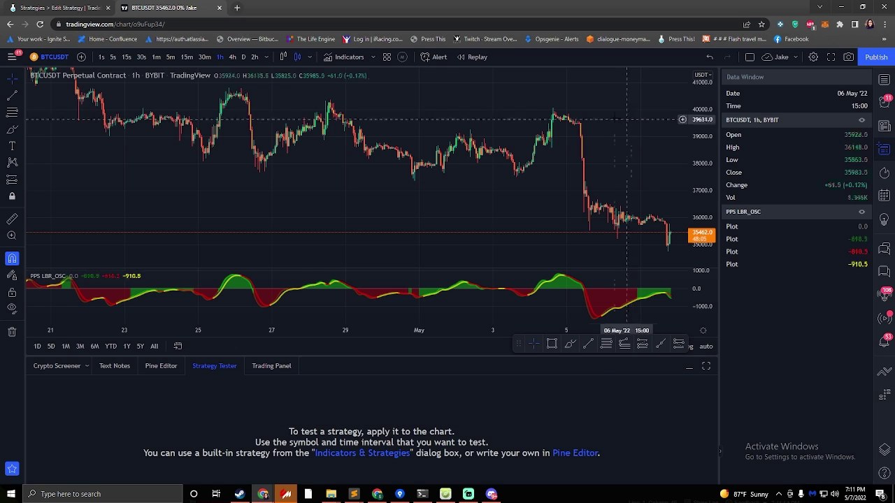
pyautogui.click(336, 59)
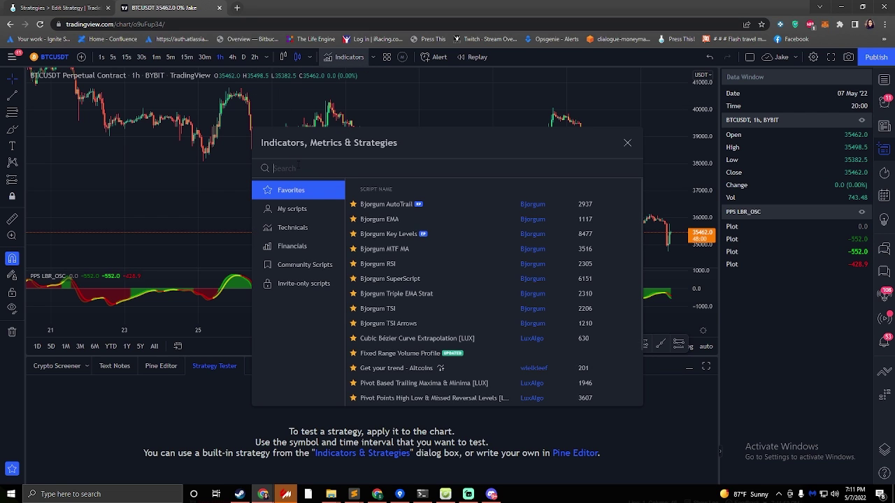
pyautogui.write('john')
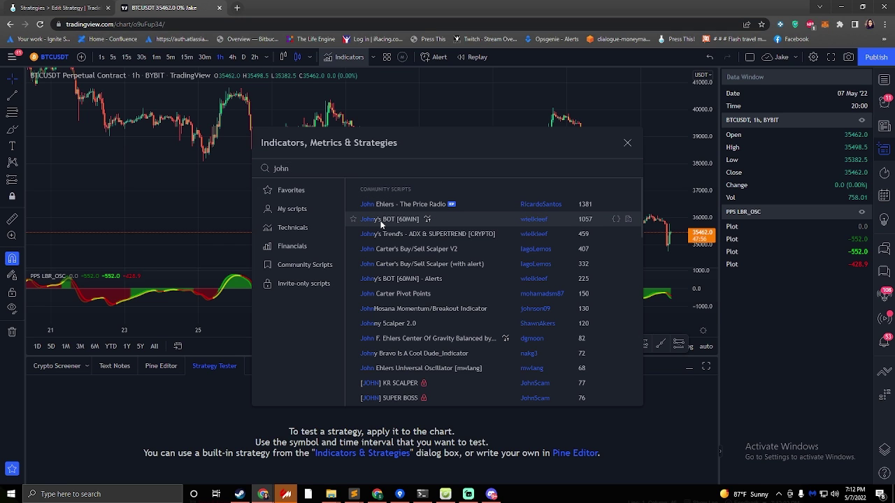
pyautogui.click(381, 221)
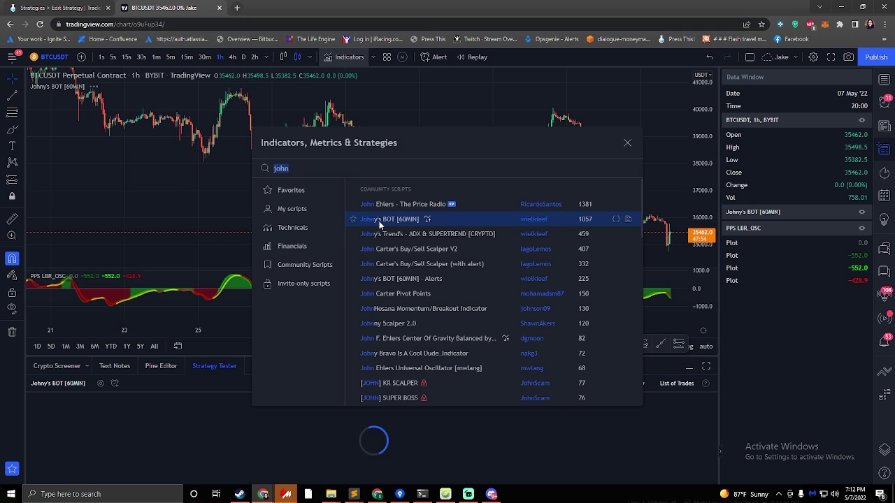
pyautogui.click(627, 144)
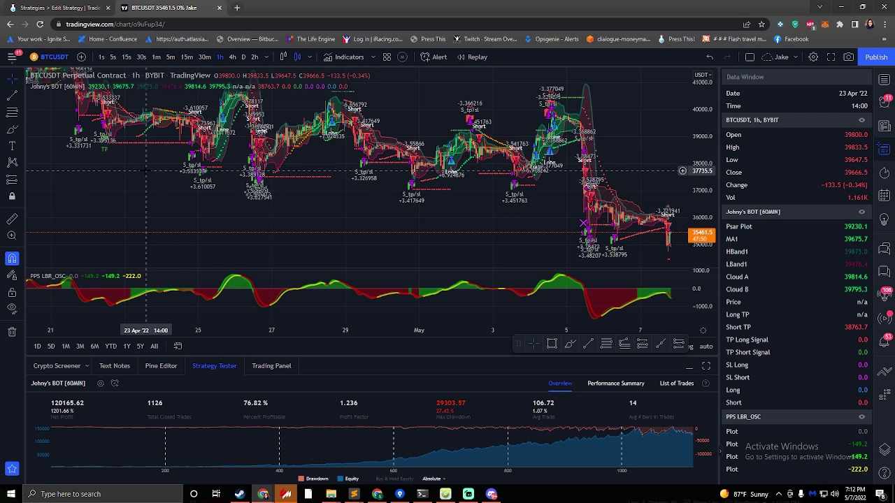
# Start a new BTCUSDT alert conditioned on Johny's BOT [60MIN], then return to TradeLab.
pyautogui.click(884, 99)
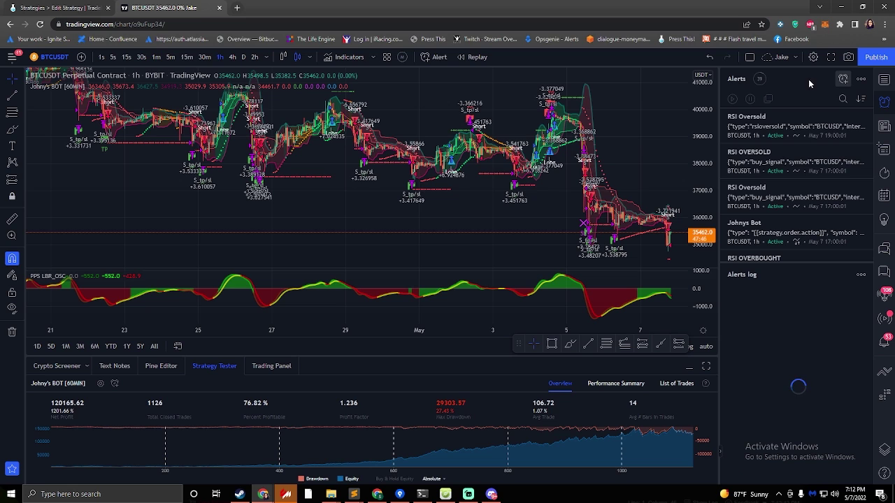
pyautogui.hotkey('alt', 'a')
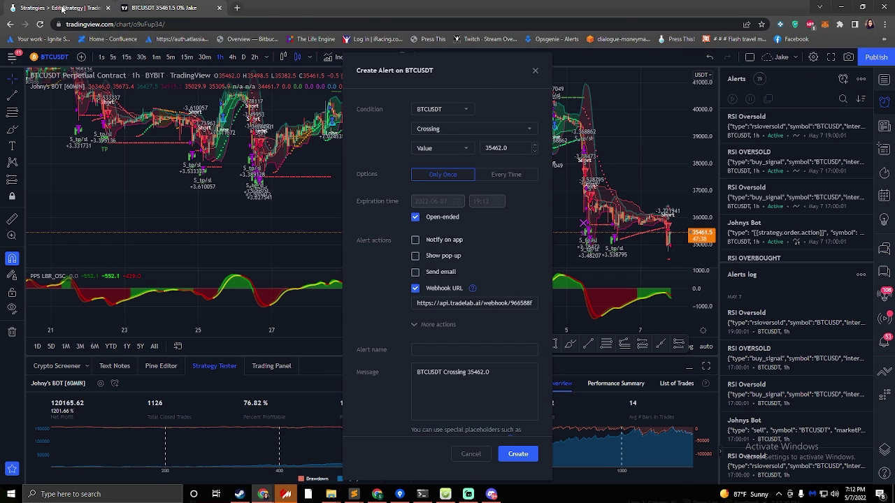
pyautogui.click(61, 9)
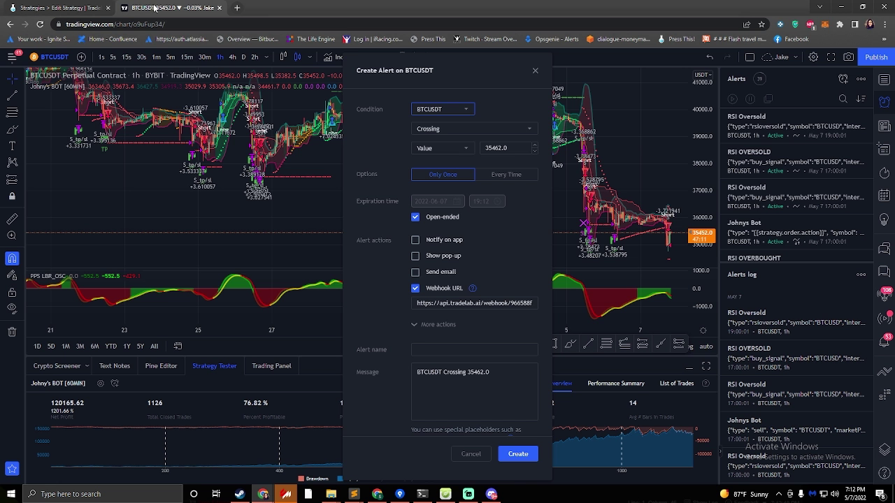
pyautogui.click(171, 7)
pyautogui.click(444, 110)
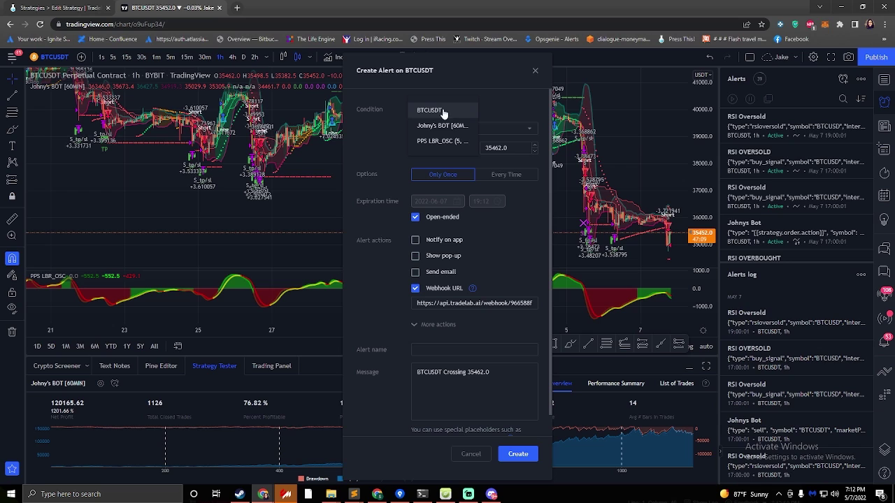
pyautogui.click(438, 127)
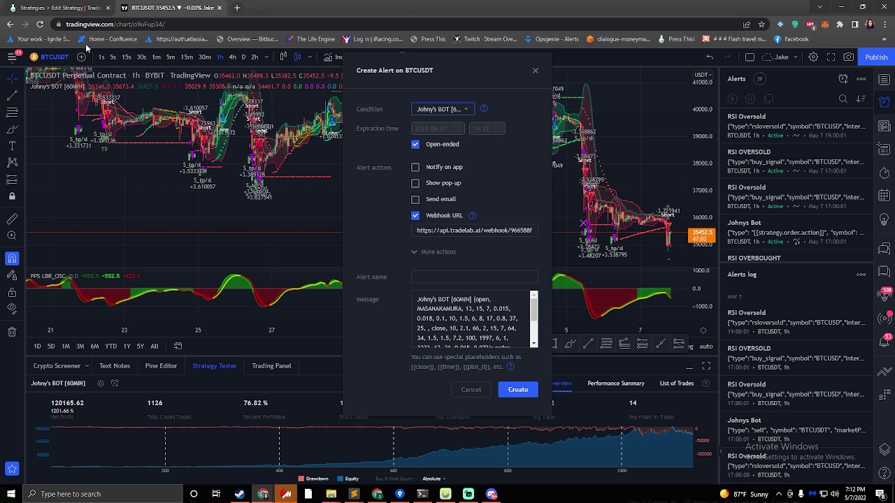
pyautogui.click(63, 8)
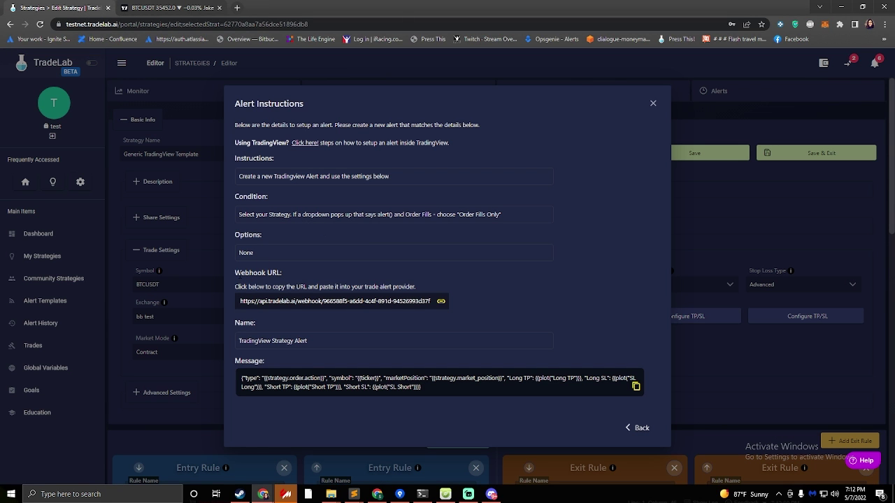
# Copy TradeLab's webhook URL into the TradingView alert's Webhook URL field.
pyautogui.click(280, 303)
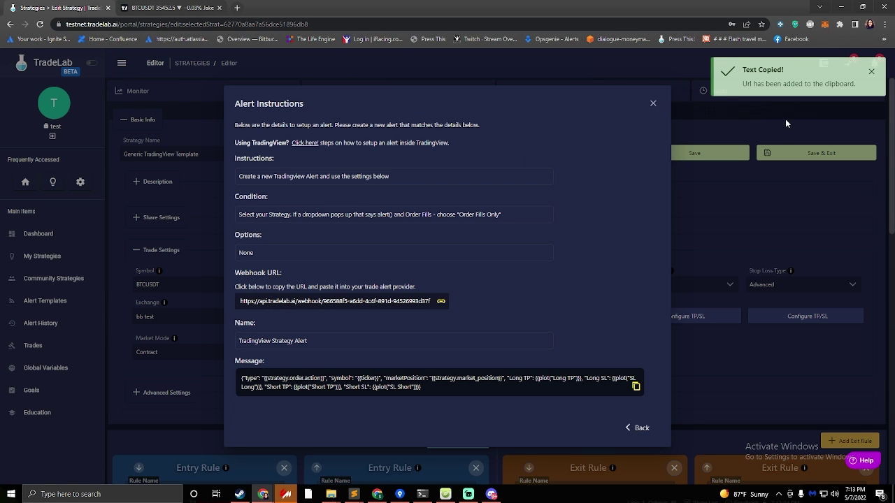
pyautogui.click(167, 8)
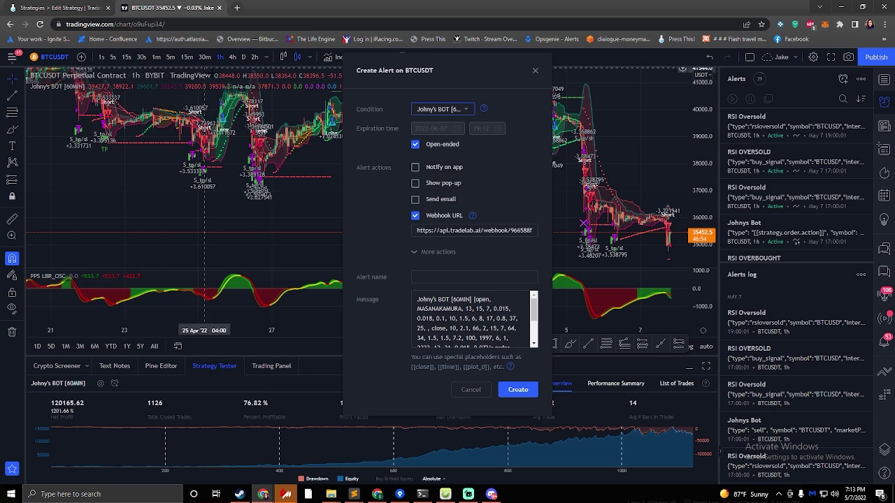
pyautogui.click(447, 231)
pyautogui.hotkey('ctrl', 'a')
pyautogui.hotkey('ctrl', 'v')
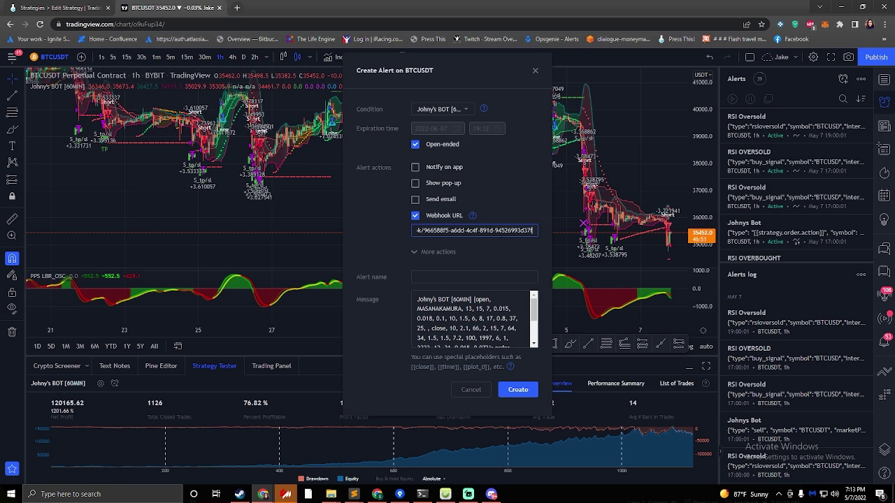
# Name the alert 'TradingView Strategy Alert', copied from TradeLab.
pyautogui.click(419, 277)
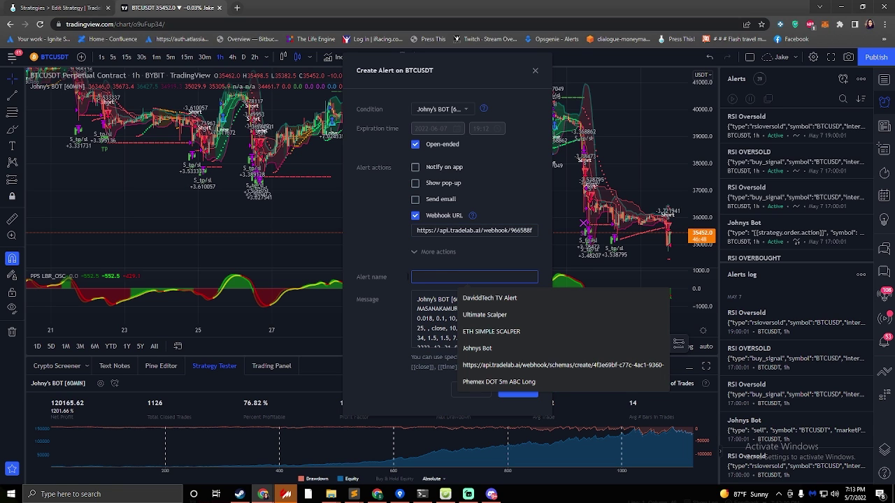
pyautogui.click(53, 8)
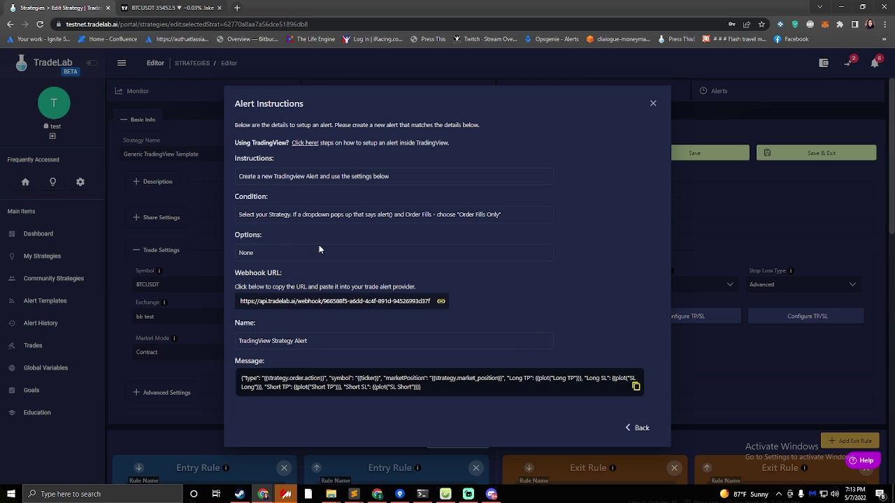
pyautogui.click(297, 342)
pyautogui.click(168, 8)
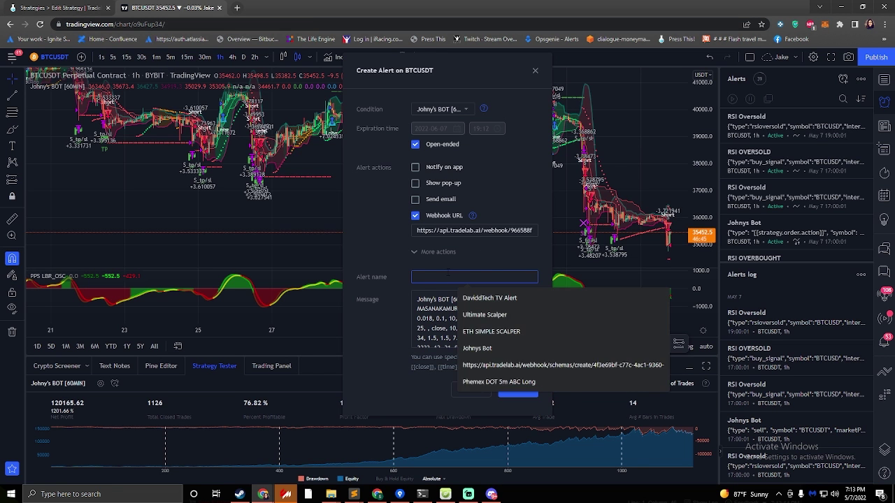
pyautogui.hotkey('ctrl', 'v')
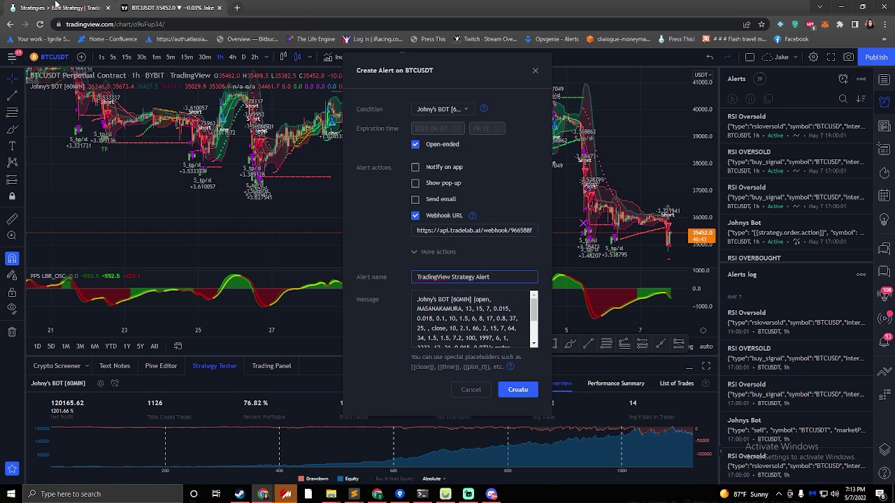
# Replace the alert message with TradeLab's JSON message and create the alert.
pyautogui.click(56, 7)
pyautogui.click(320, 386)
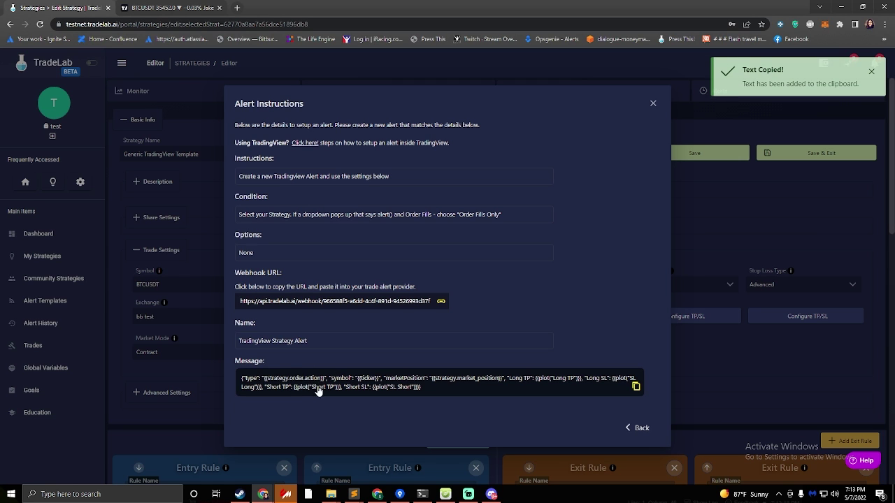
pyautogui.click(149, 8)
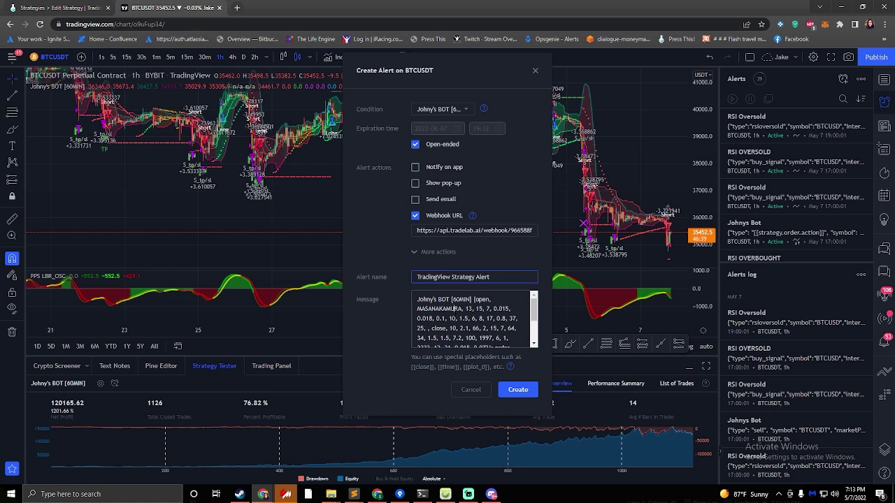
pyautogui.click(454, 308)
pyautogui.hotkey('ctrl', 'a')
pyautogui.hotkey('ctrl', 'v')
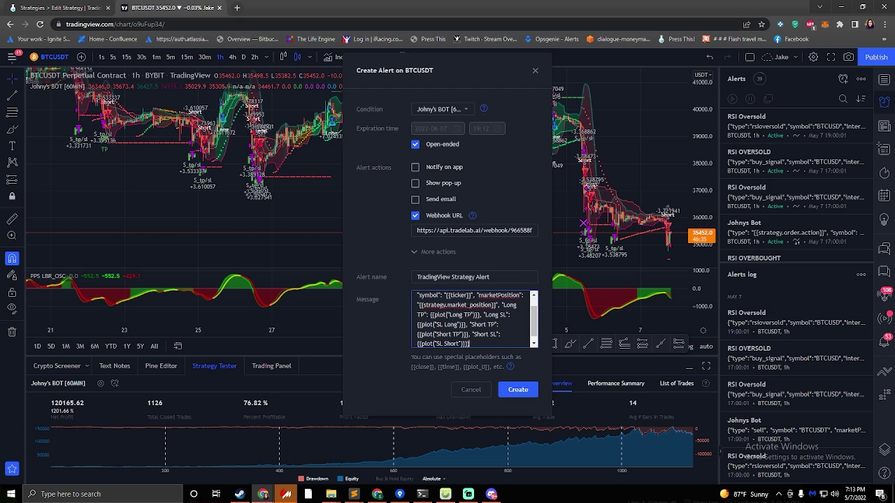
pyautogui.click(518, 390)
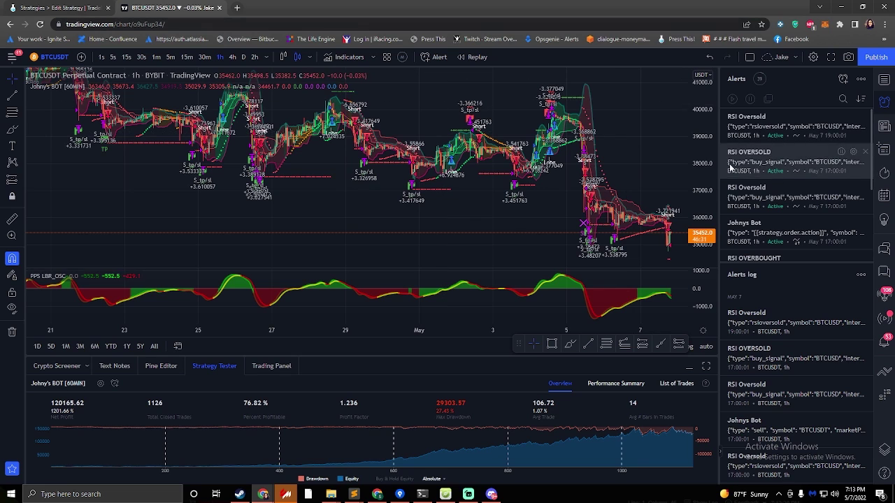
pyautogui.scroll(-5, 778, 180)
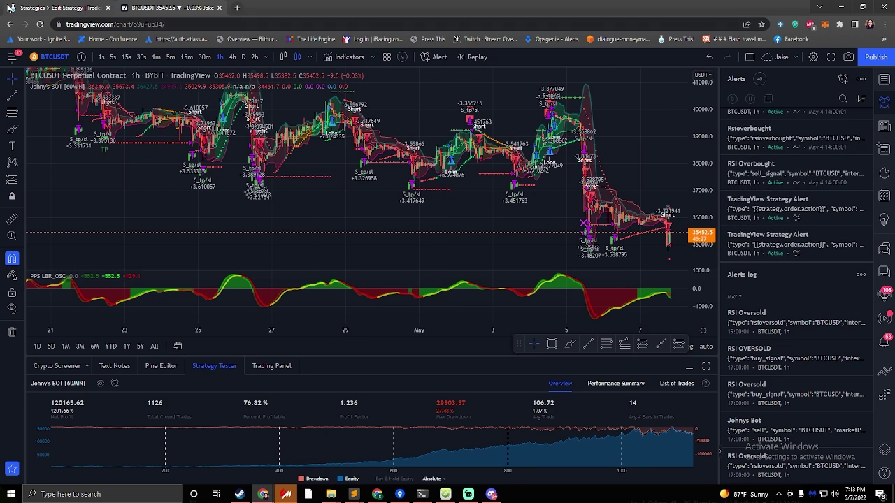
pyautogui.click(40, 8)
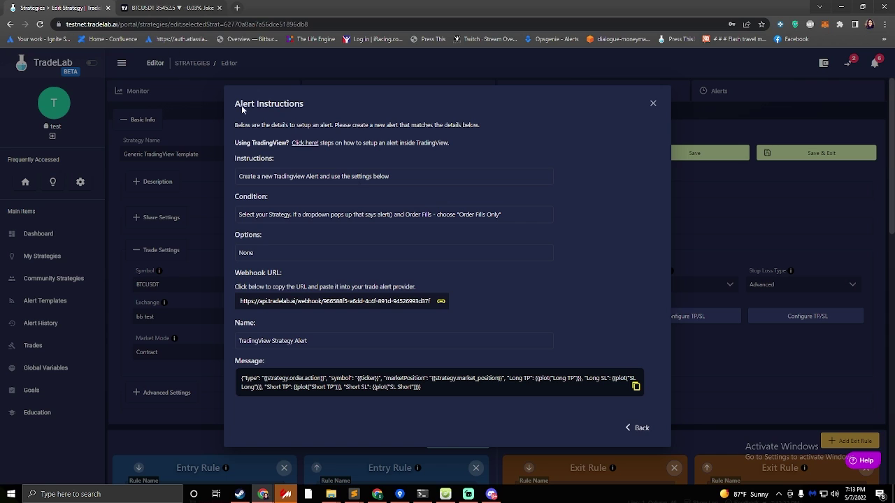
# Finish the alert instructions with All Done! and select the 50.0 trade amount.
pyautogui.click(639, 428)
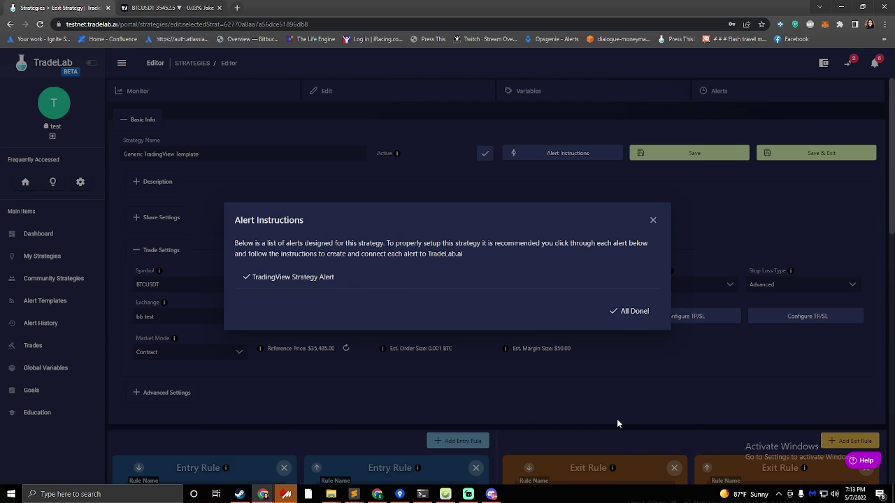
pyautogui.click(627, 311)
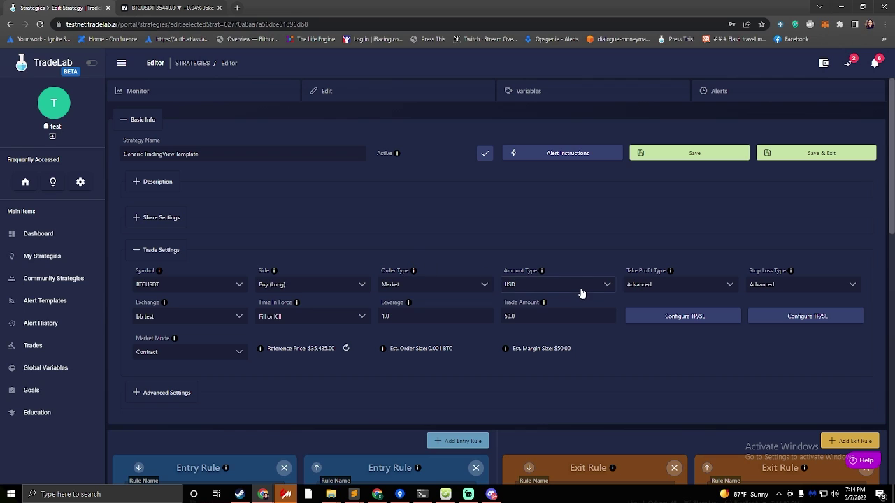
pyautogui.click(526, 313)
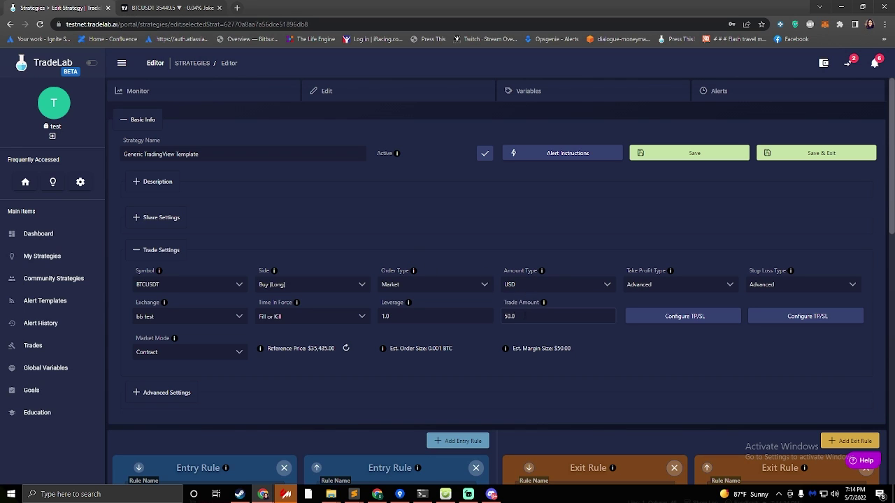
pyautogui.doubleClick(526, 313)
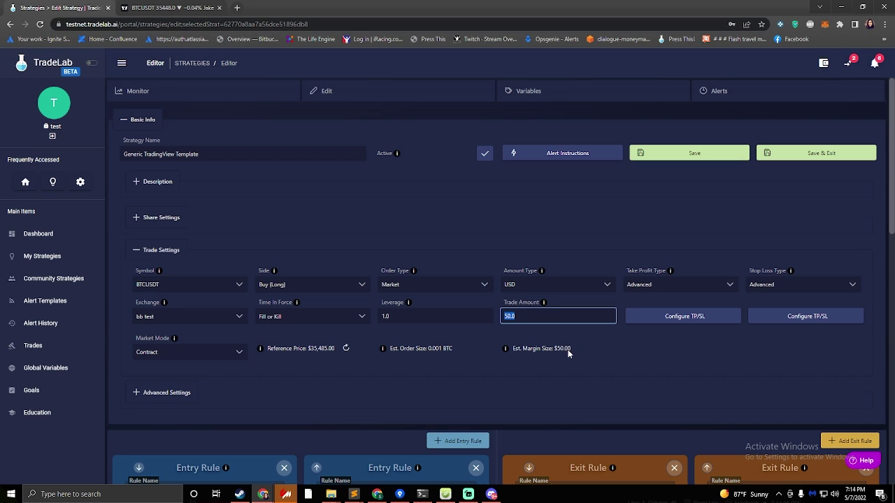
# Set amount type to Coin with a 1.0 trade amount, estimating a 1.000 BTC order.
pyautogui.click(524, 285)
pyautogui.click(531, 336)
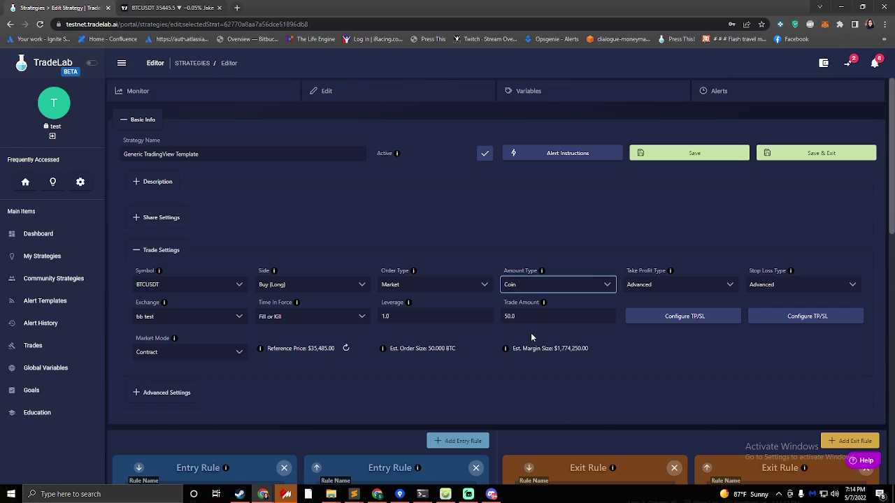
pyautogui.doubleClick(527, 316)
pyautogui.write('1.0')
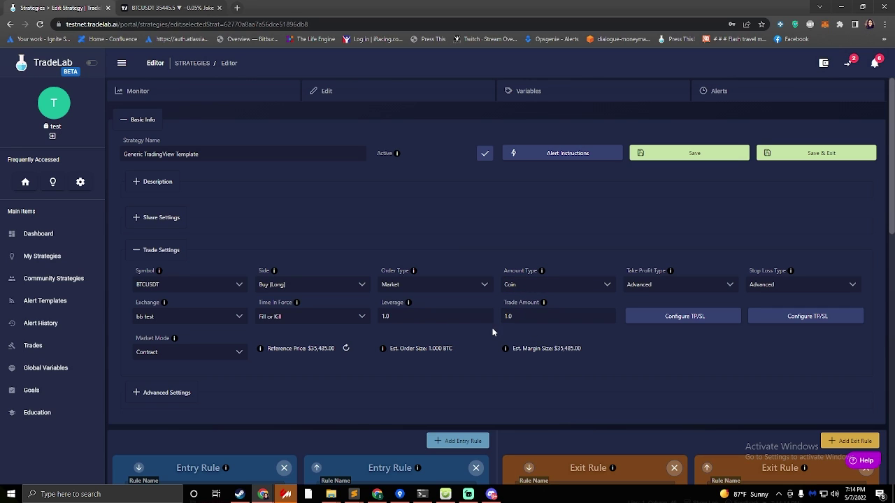
pyautogui.click(239, 308)
pyautogui.doubleClick(563, 349)
pyautogui.click(553, 312)
pyautogui.click(535, 284)
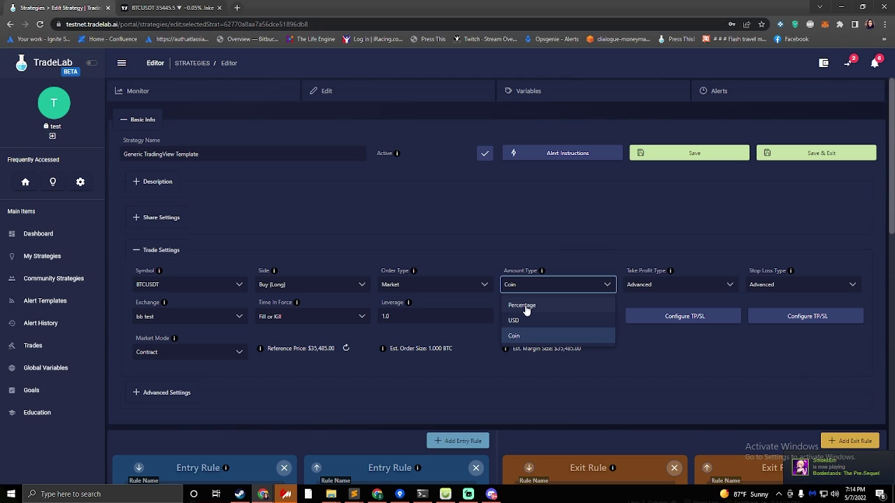
# Switch the amount type to Percentage with a 5.0 trade amount.
pyautogui.click(526, 307)
pyautogui.doubleClick(518, 316)
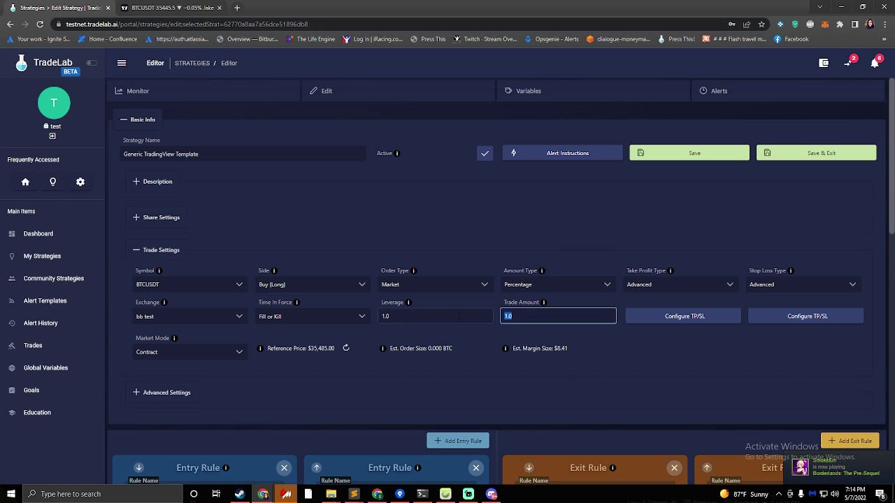
pyautogui.click(463, 333)
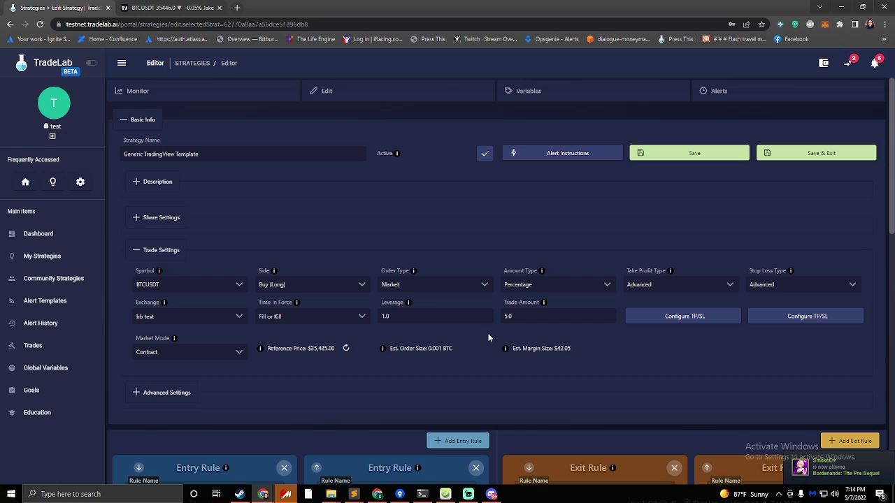
pyautogui.moveTo(571, 348); pyautogui.dragTo(553, 349)
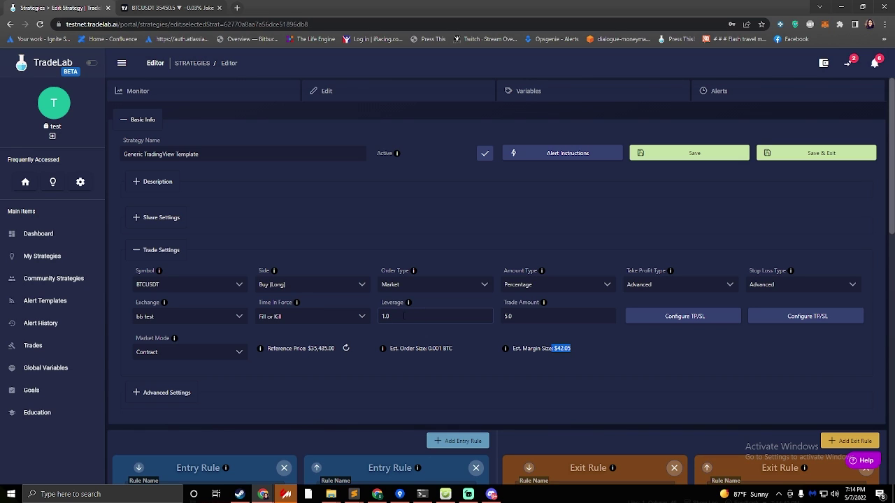
# Set leverage to 10.0, giving a 0.012 BTC estimated order.
pyautogui.doubleClick(401, 316)
pyautogui.write('10.0')
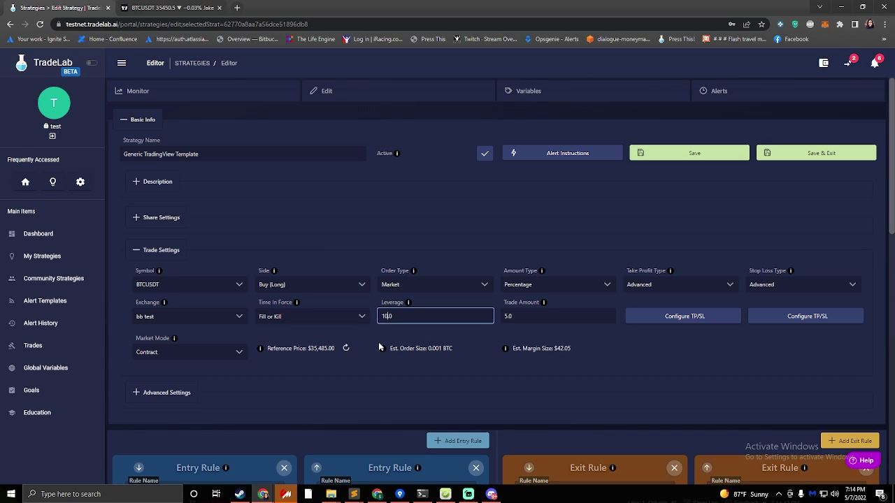
pyautogui.click(369, 340)
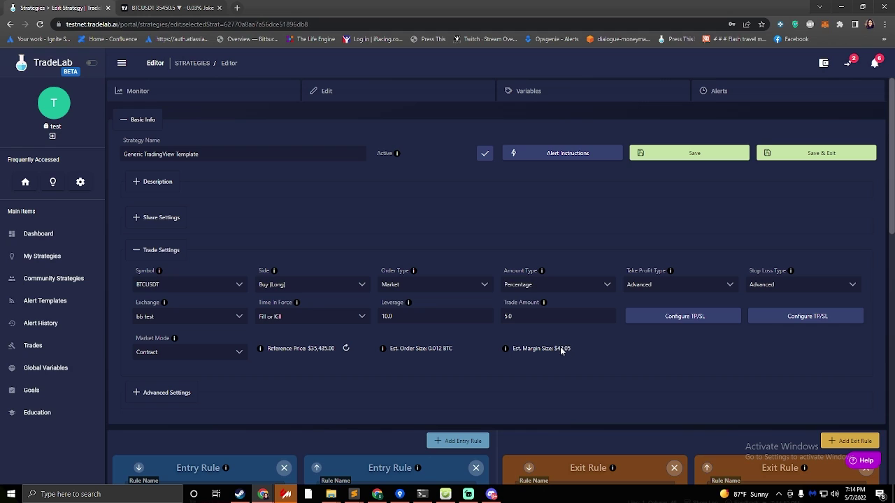
# Set Order Type to Limit and Time In Force to GTC.
pyautogui.click(426, 287)
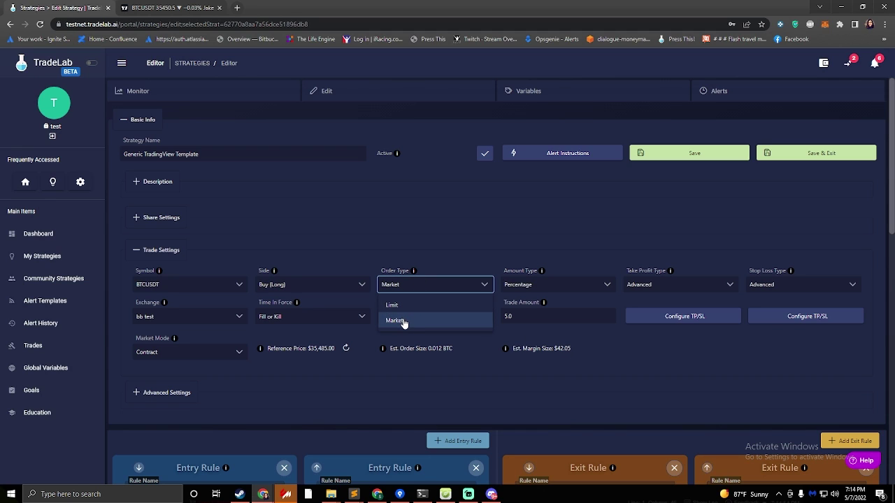
pyautogui.click(407, 307)
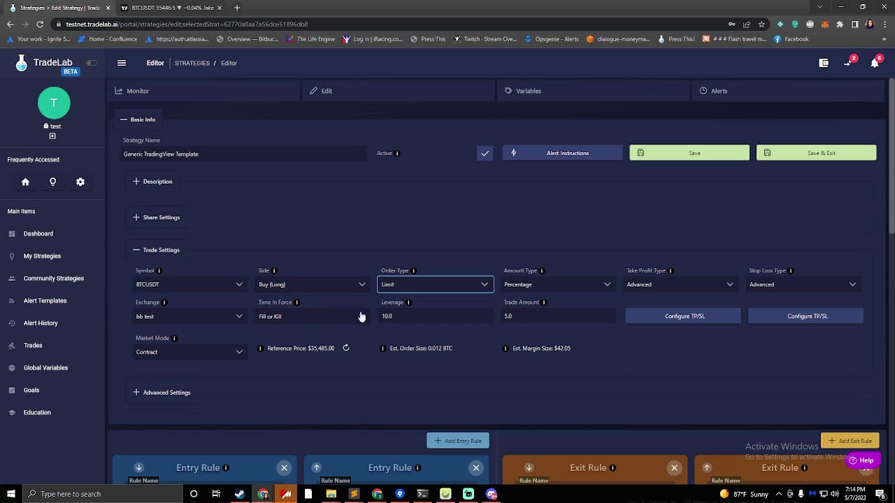
pyautogui.click(295, 316)
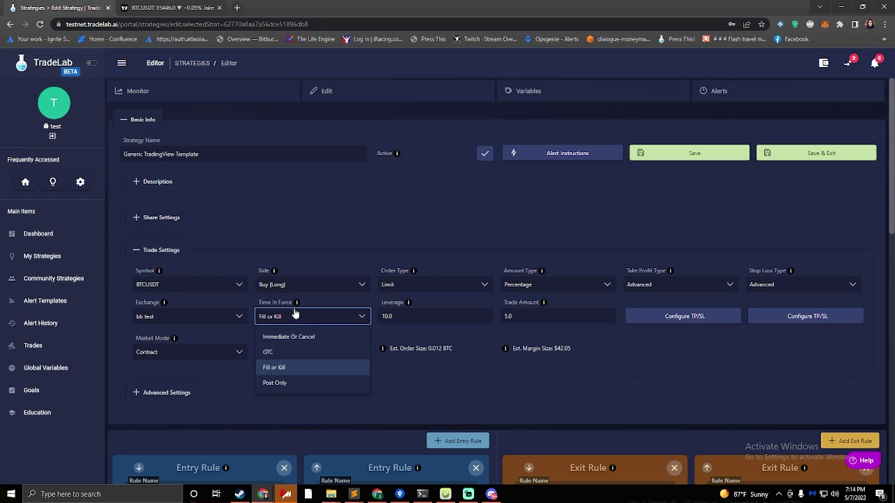
pyautogui.click(273, 354)
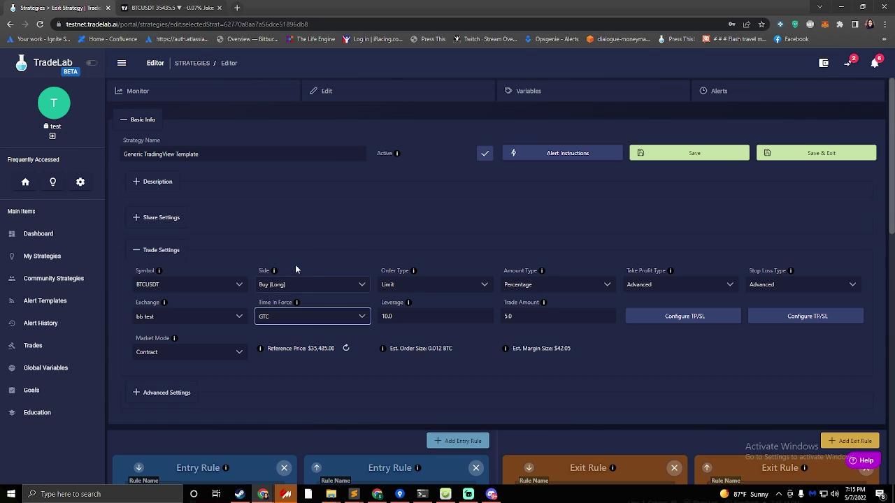
# Expand Advanced Settings and set the limit timeout to 1 minute.
pyautogui.click(159, 395)
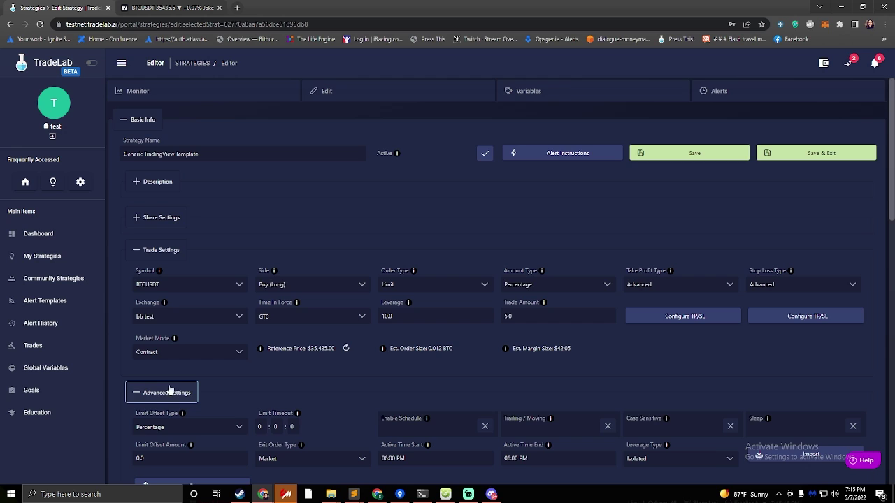
pyautogui.scroll(-2, 176, 385)
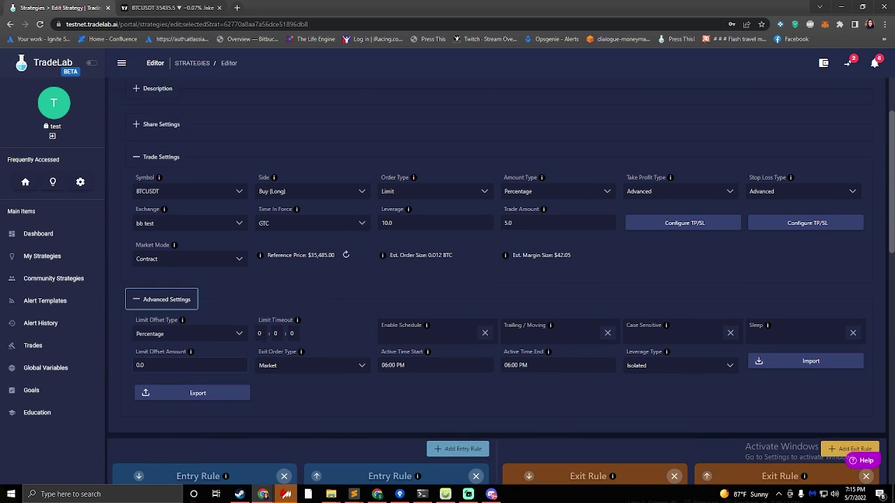
pyautogui.click(260, 333)
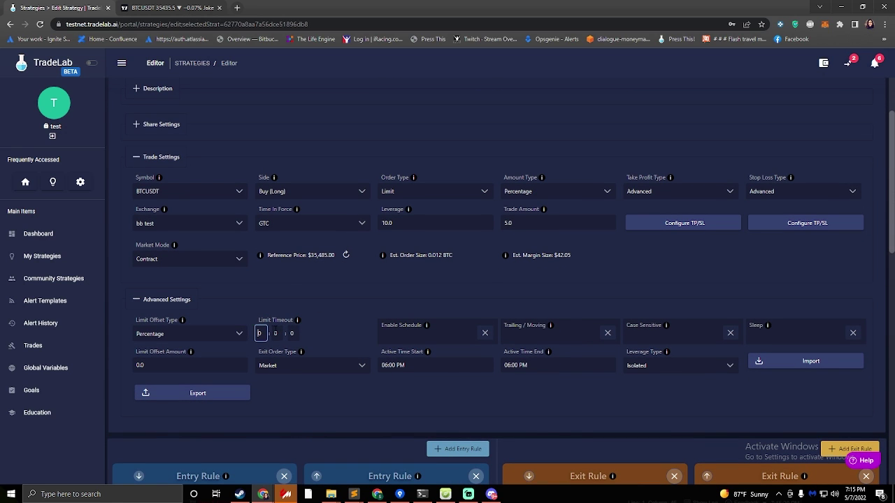
pyautogui.press('Tab')
pyautogui.press('Tab')
pyautogui.hotkey('shift', 'Tab')
pyautogui.write('1')
pyautogui.click(320, 315)
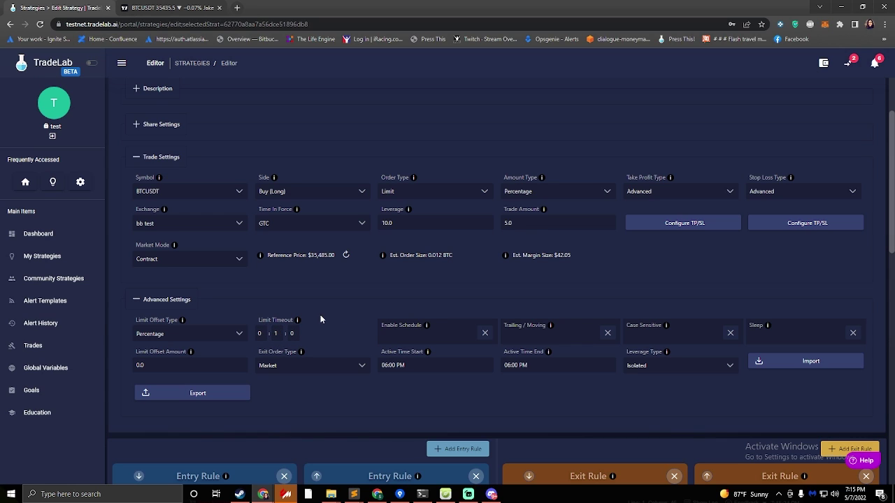
# Keep Percentage as the limit offset type.
pyautogui.click(170, 338)
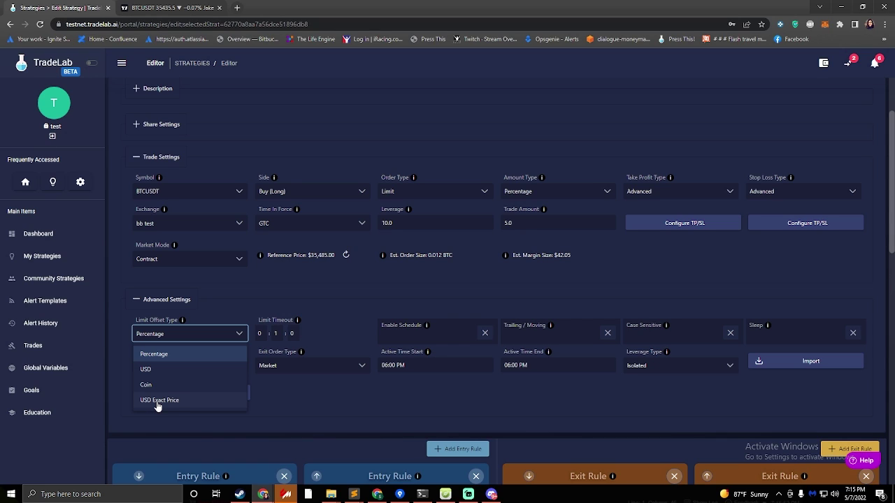
pyautogui.click(275, 295)
pyautogui.scroll(2, 176, 376)
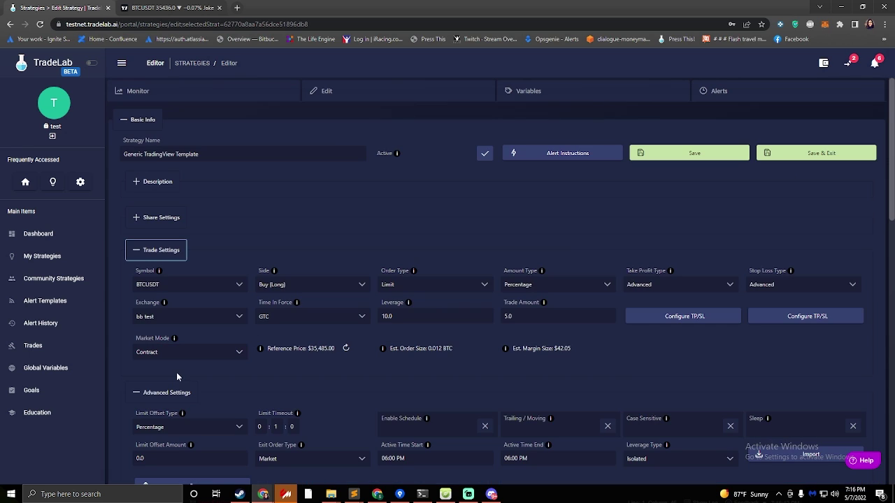
# Collapse Advanced and Trade Settings, glancing at the TradingView BTCUSDT chart in between.
pyautogui.click(168, 394)
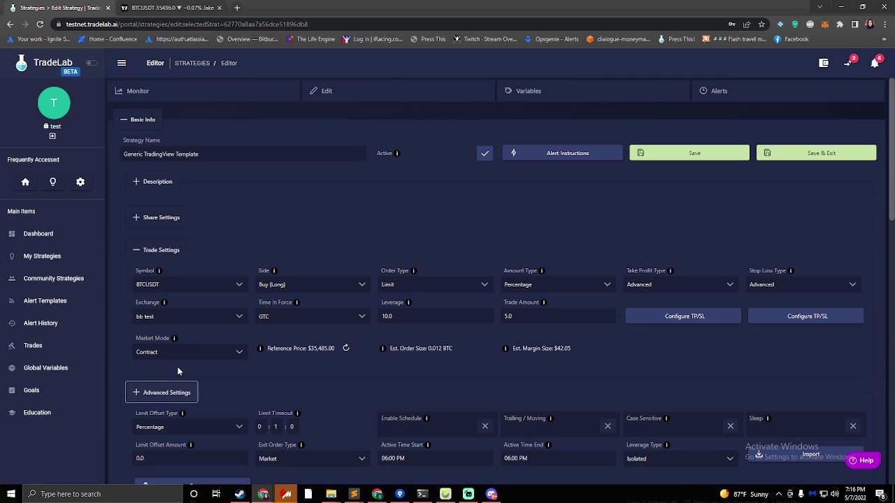
pyautogui.click(161, 256)
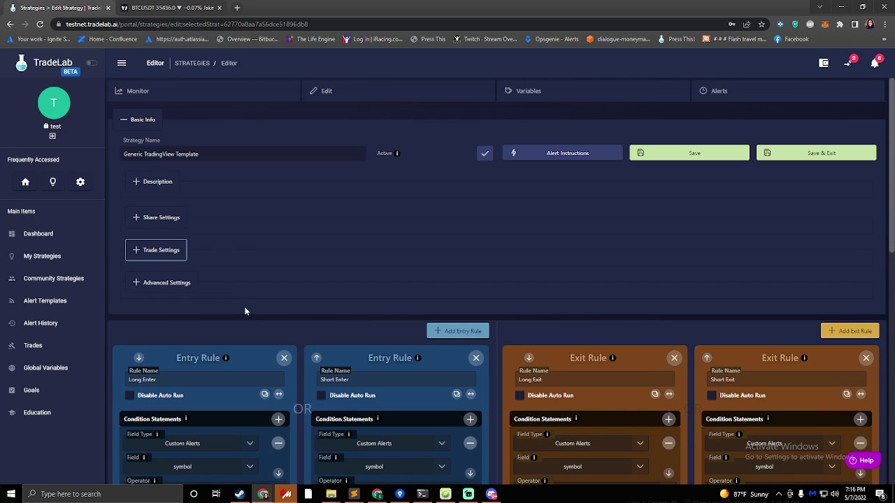
pyautogui.click(158, 10)
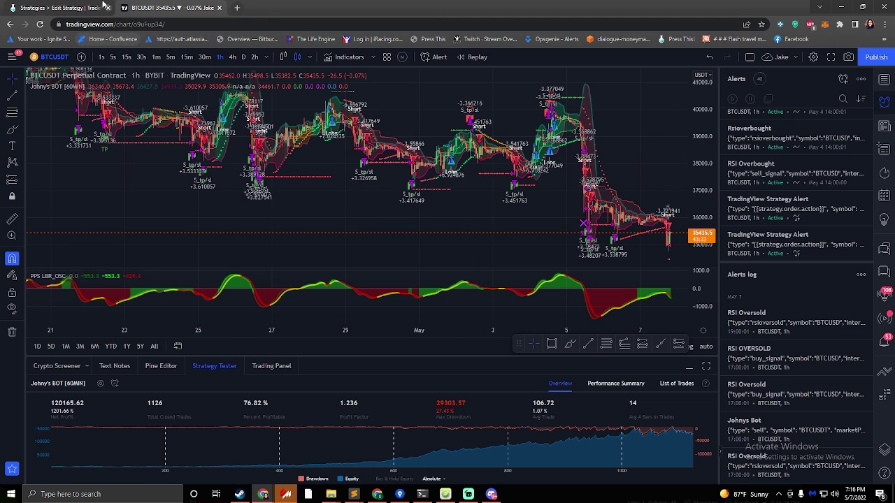
pyautogui.click(73, 5)
pyautogui.scroll(-2, 249, 379)
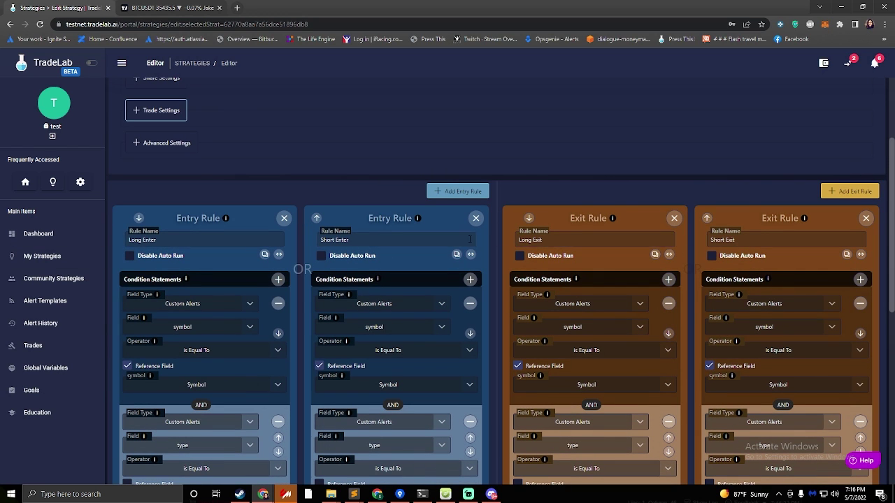
pyautogui.hotkey('ctrl', 'Tab')
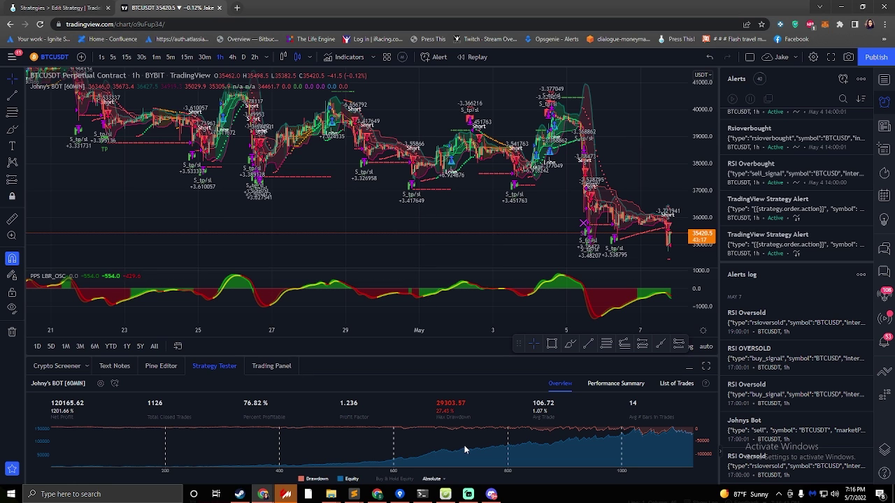
pyautogui.click(60, 13)
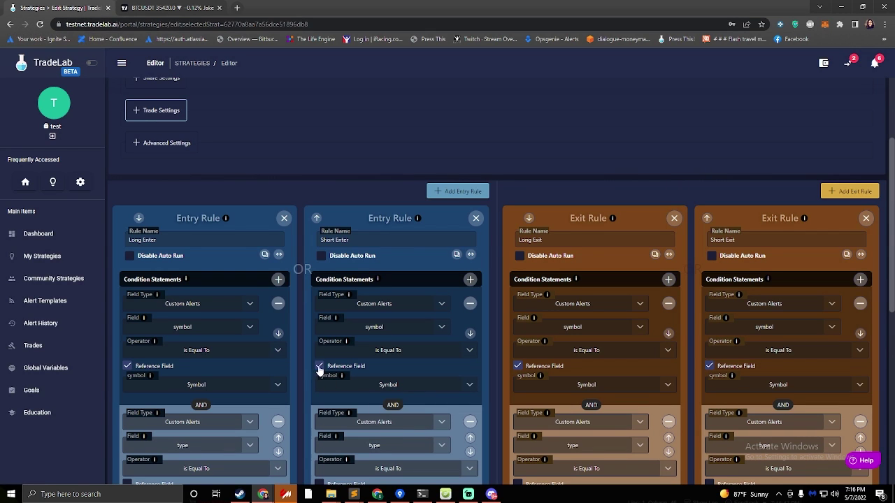
pyautogui.scroll(2, 302, 350)
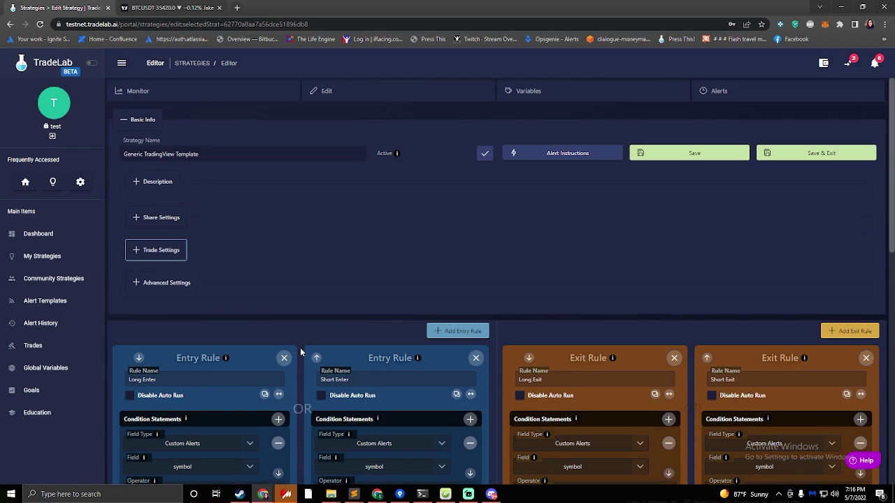
# Re-expand Trade Settings and open the TP/SL Line Builder showing the 100% Long TP USD Take Line.
pyautogui.click(154, 252)
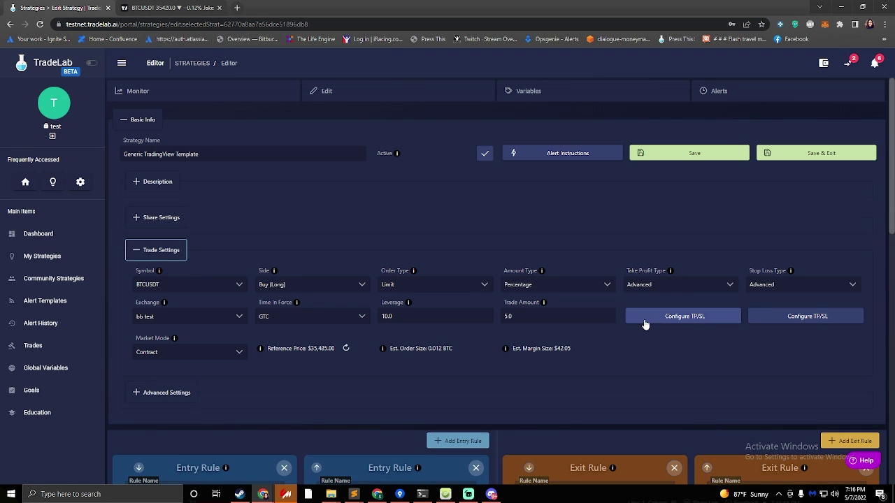
pyautogui.click(648, 320)
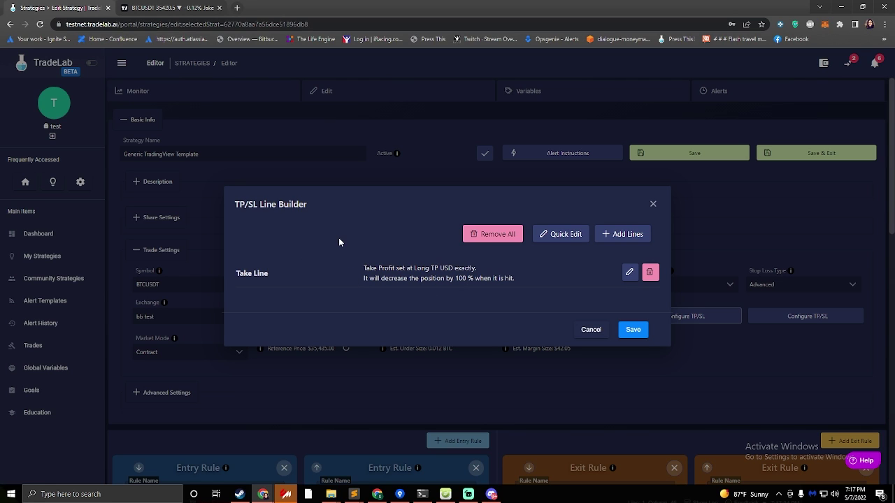
# Close the TP/SL Line Builder without changes.
pyautogui.click(654, 204)
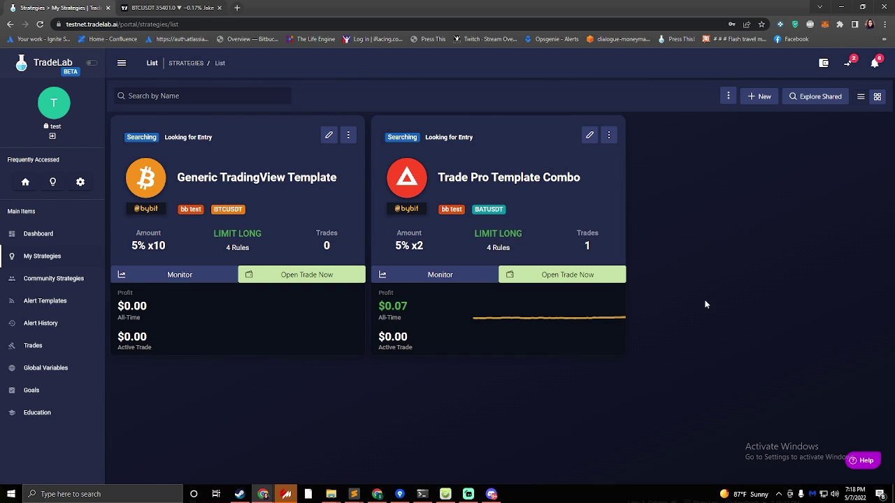
# Open the 'Need some Help?' panel from the Help button.
pyautogui.click(865, 461)
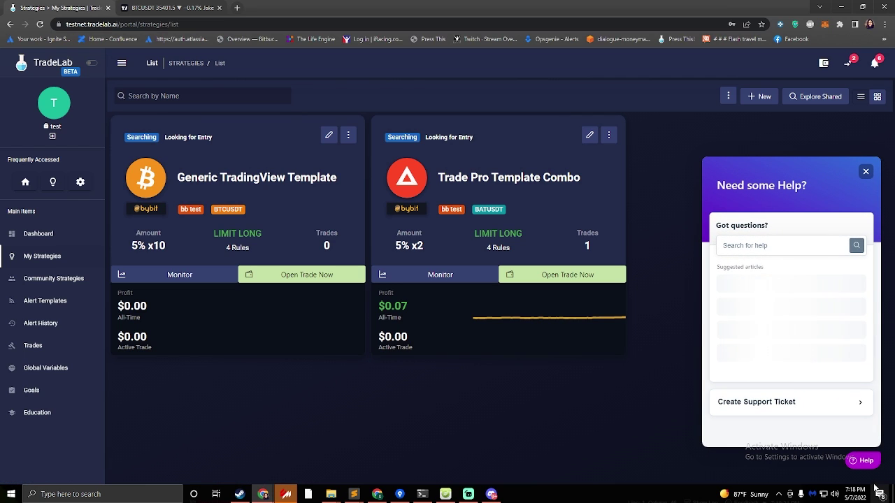